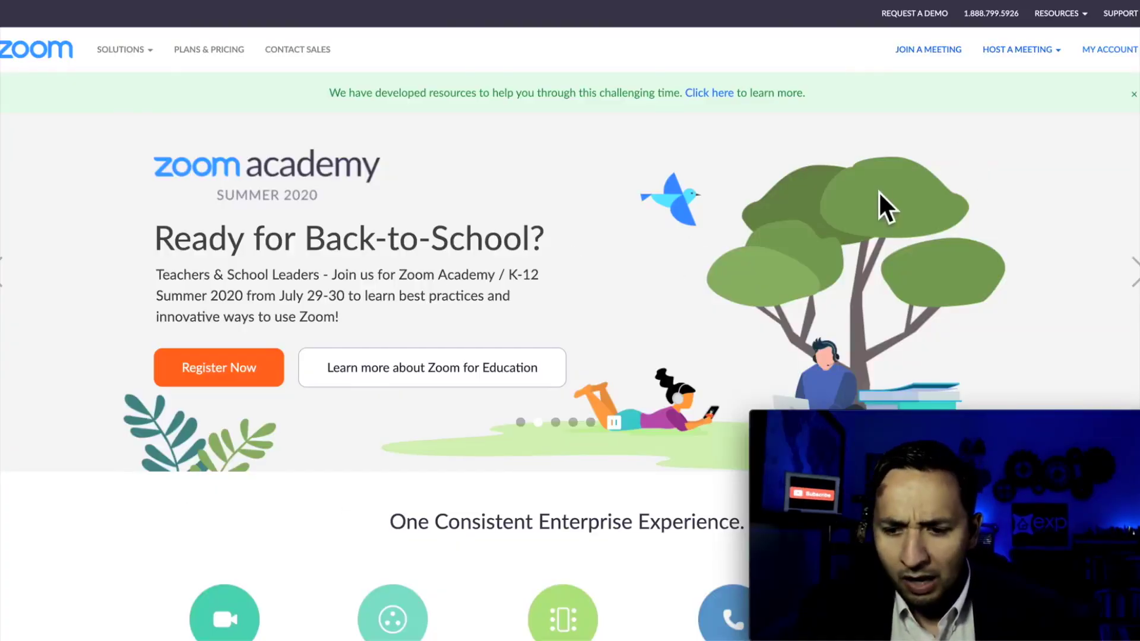
# In Settings > In Meeting (Advanced), enable 'Allow live streaming meetings' for Facebook, Workplace, YouTube and Custom services
pyautogui.click(1109, 59)
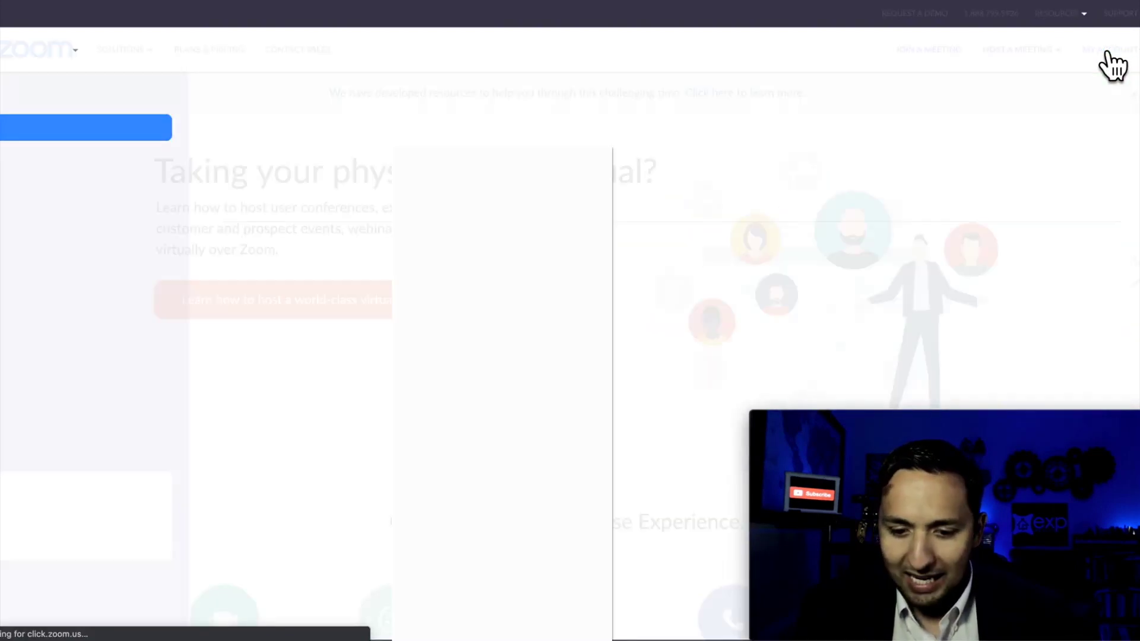
pyautogui.click(34, 364)
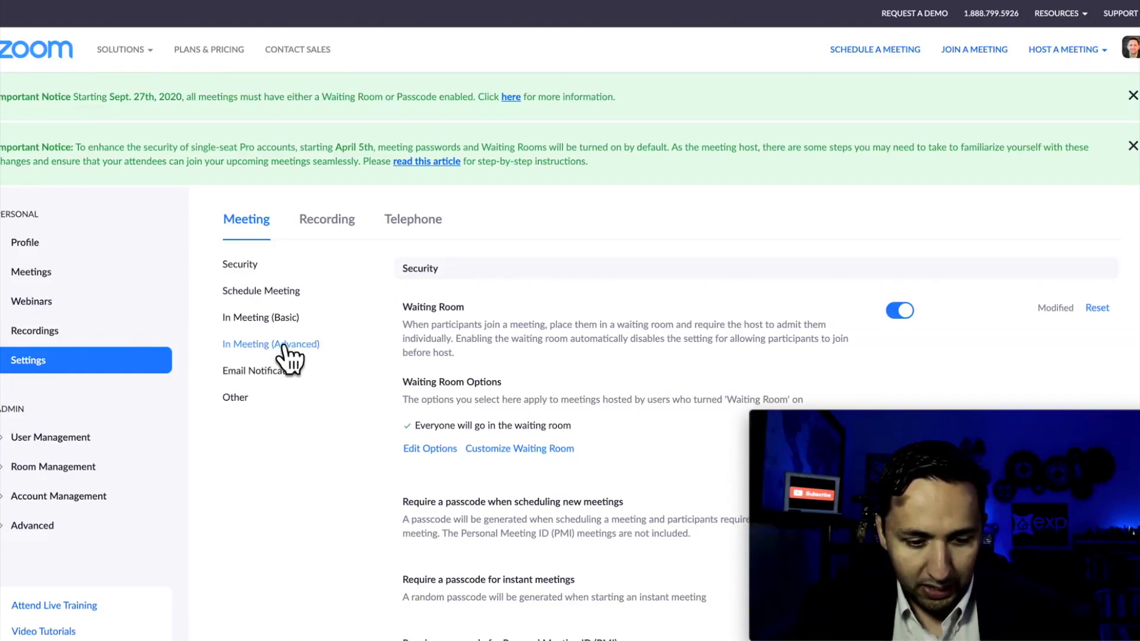
pyautogui.click(252, 350)
pyautogui.scroll(-5, 451, 387)
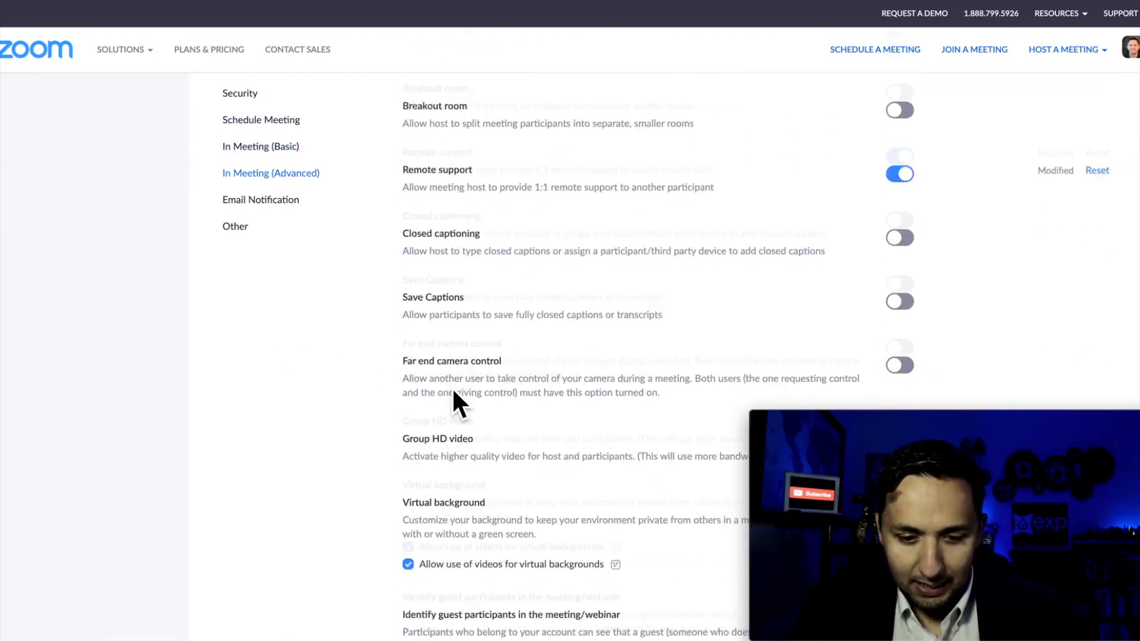
pyautogui.scroll(-15, 452, 387)
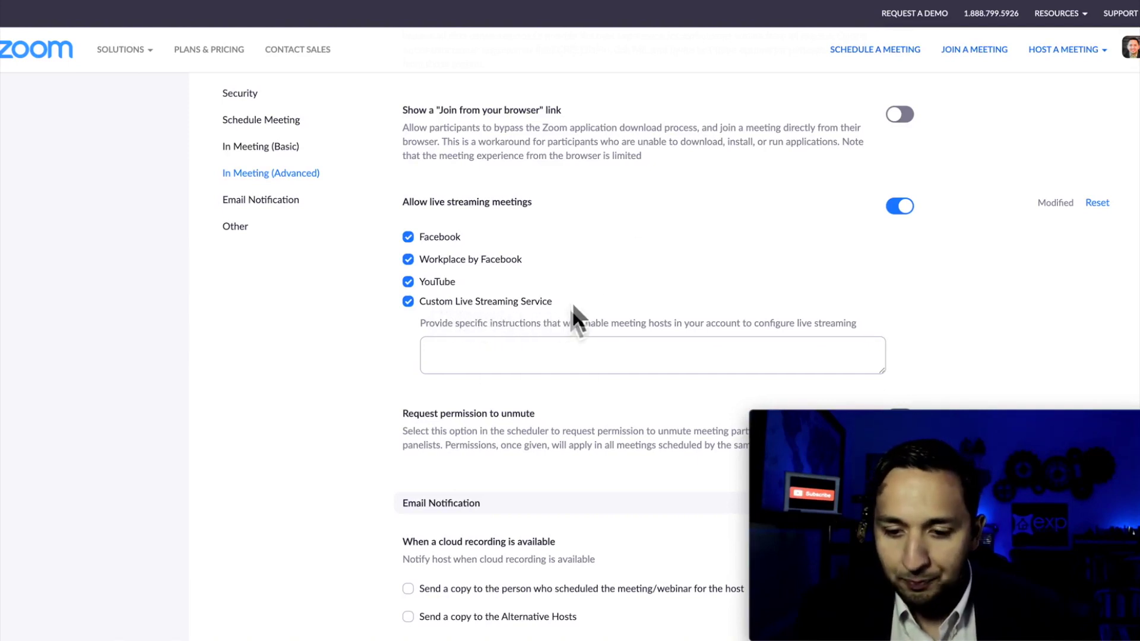
pyautogui.click(890, 205)
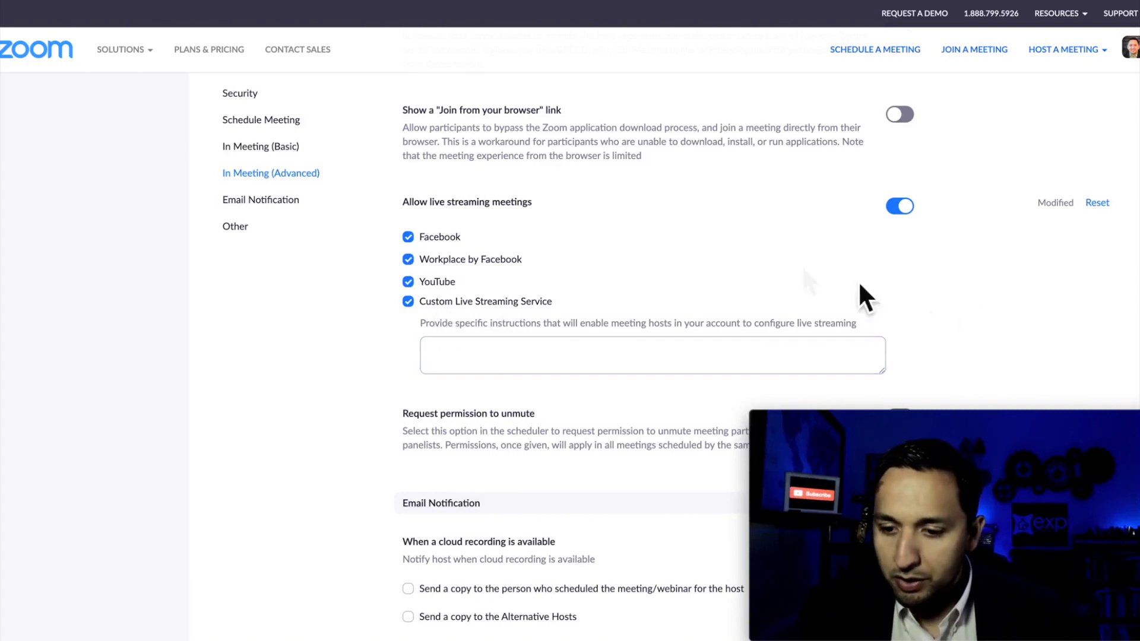
pyautogui.moveTo(1107, 54)
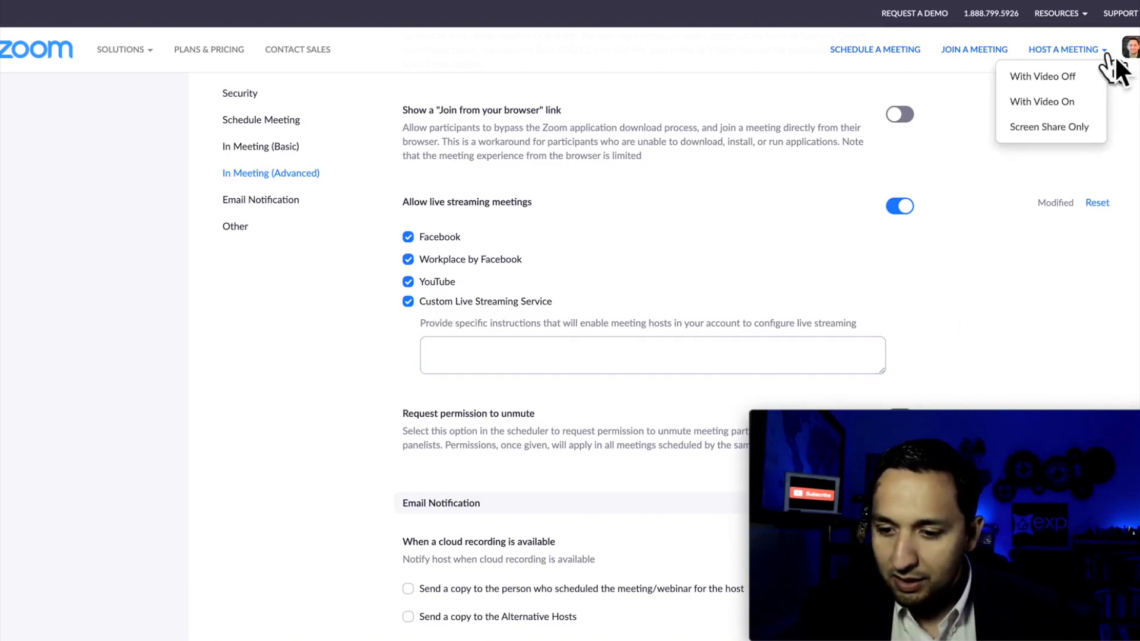
# Start a video-off meeting in the Zoom app, join computer audio, and show the More live-streaming options
pyautogui.click(1043, 79)
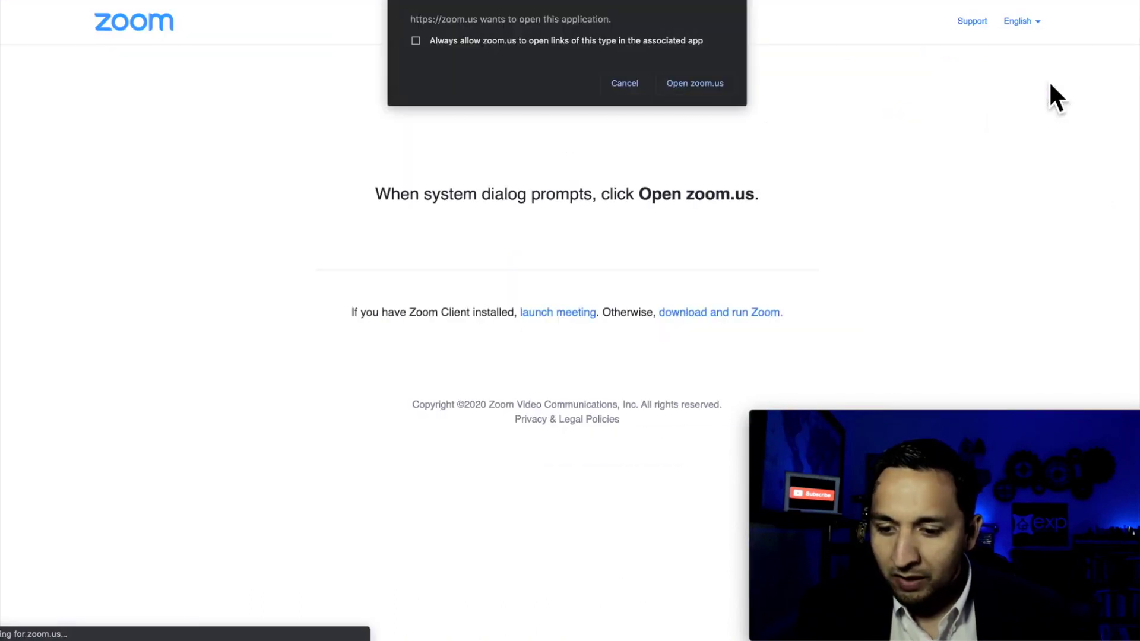
pyautogui.click(695, 86)
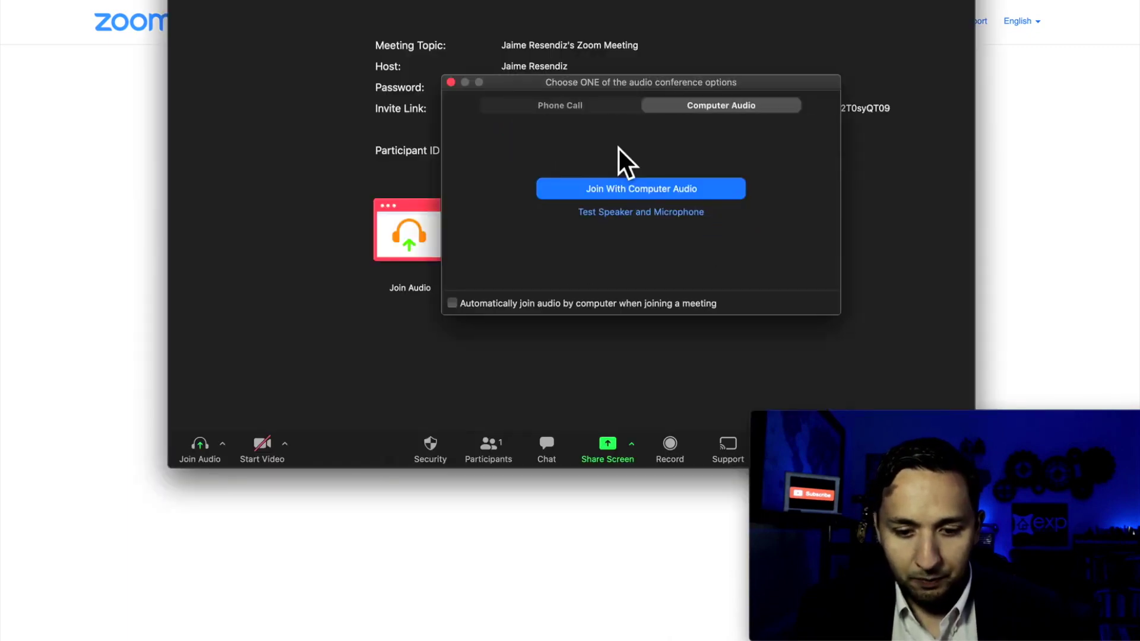
pyautogui.click(633, 191)
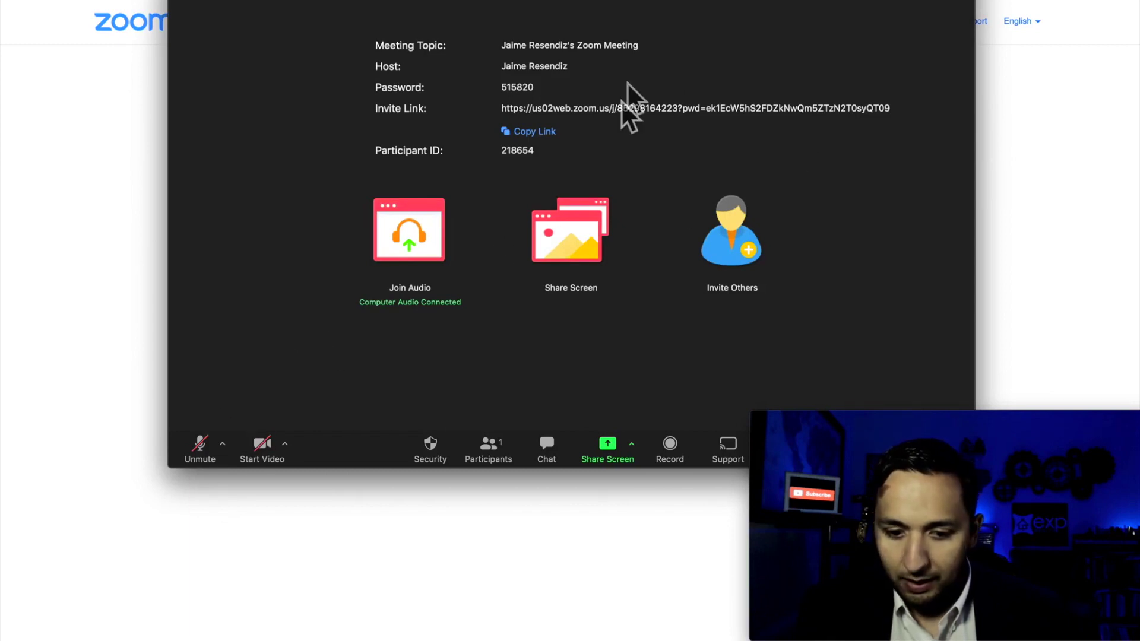
pyautogui.moveTo(1057, 421); pyautogui.dragTo(313, 424)
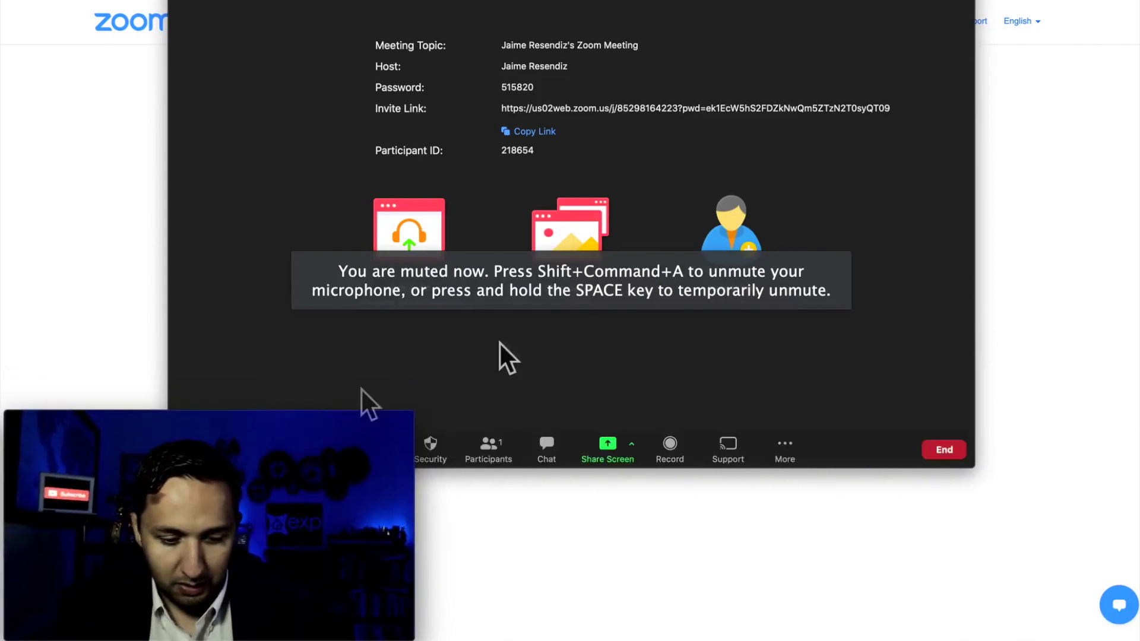
pyautogui.click(789, 454)
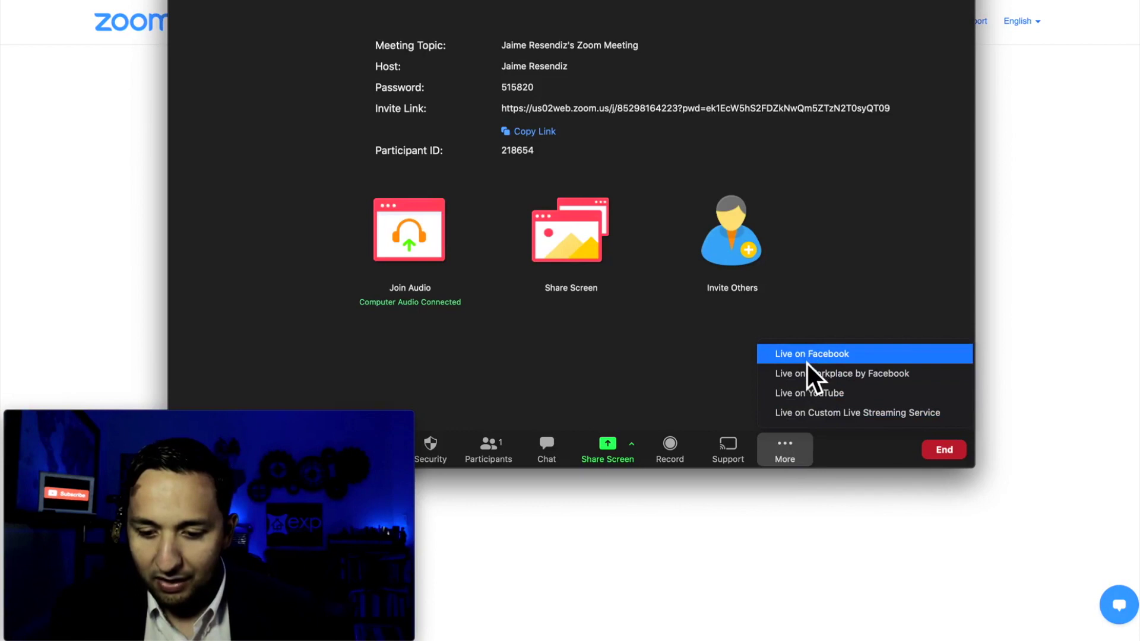
# Choose Live on Custom Live Streaming Service, then switch to the Restream dashboard with its RTMP settings
pyautogui.click(803, 418)
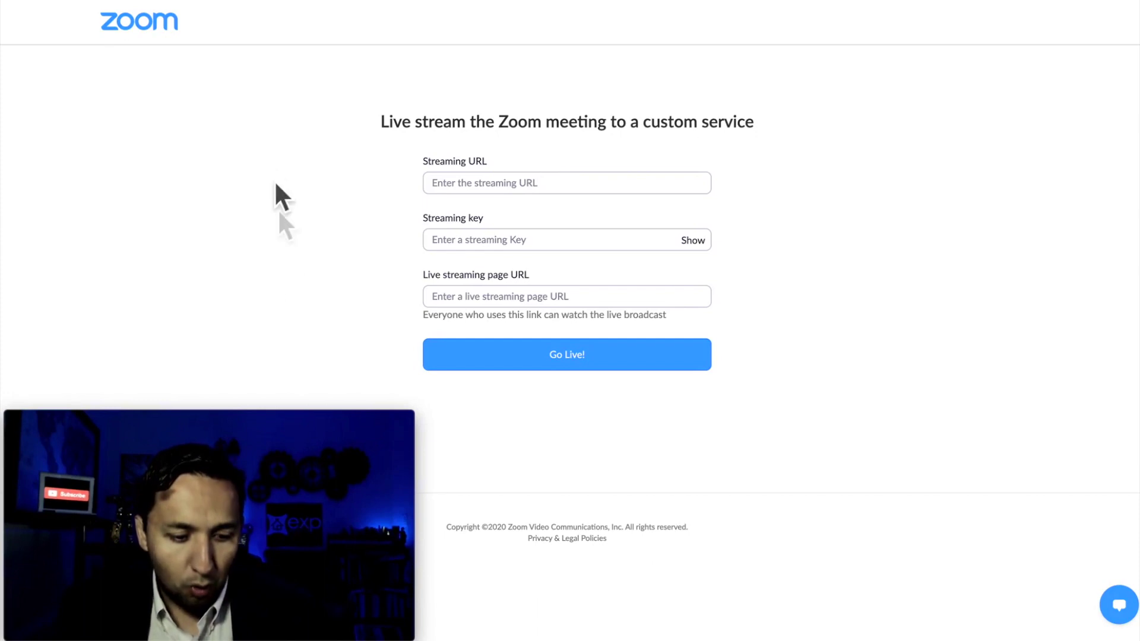
pyautogui.moveTo(264, 423); pyautogui.dragTo(243, 423)
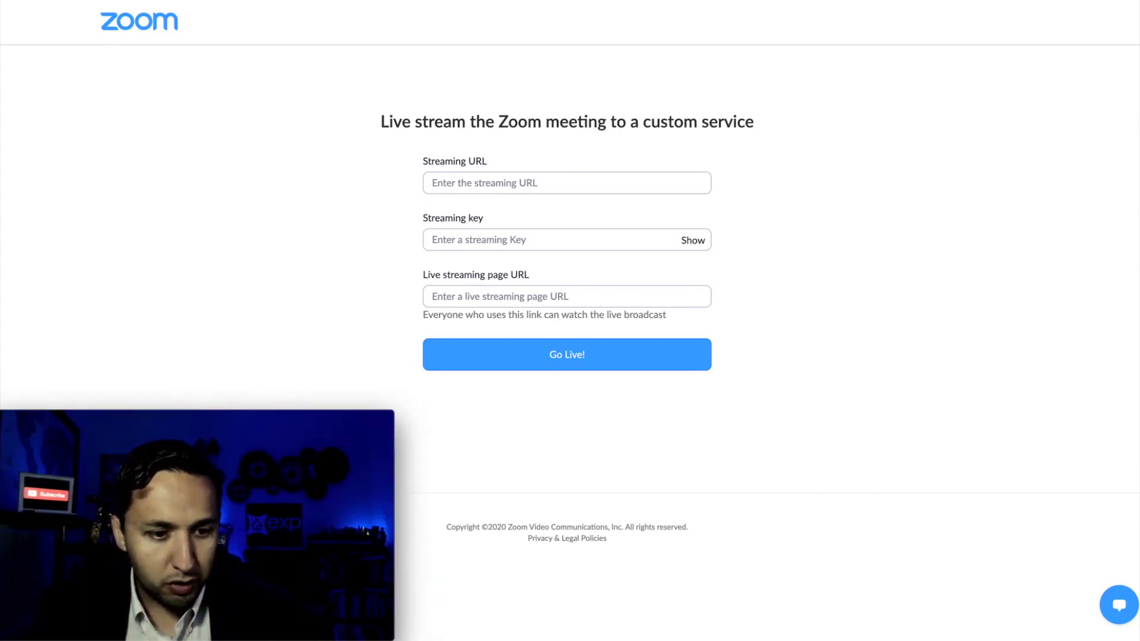
pyautogui.hotkey('ctrl', 'Tab')
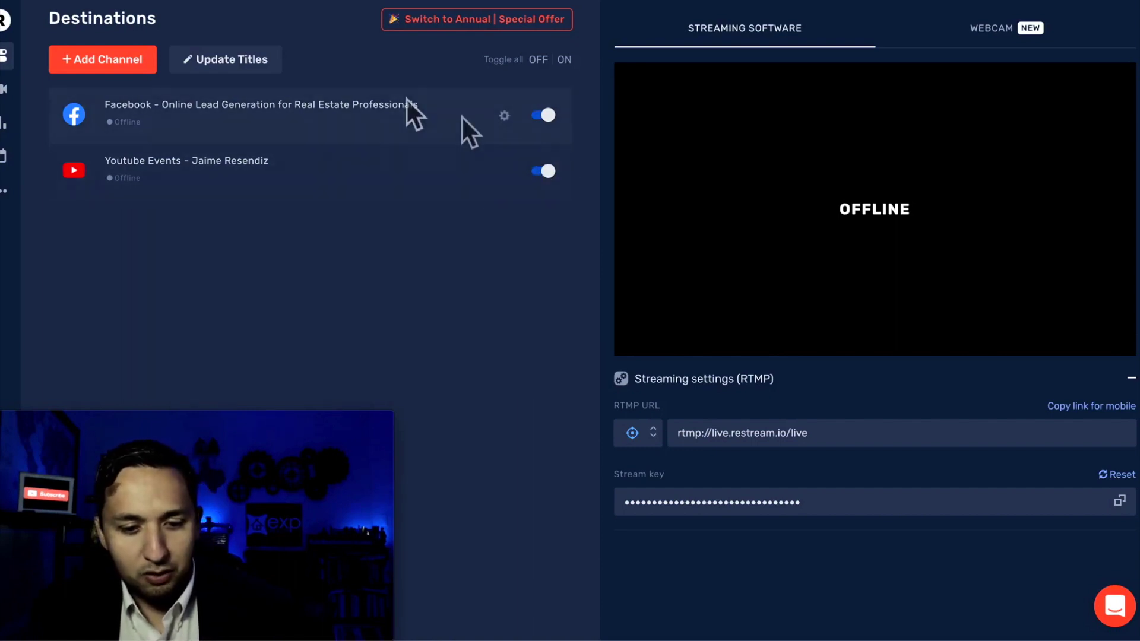
# Browse the Add a new channel picker, preview YouTube Events and Facebook Live, and close it without adding
pyautogui.click(94, 61)
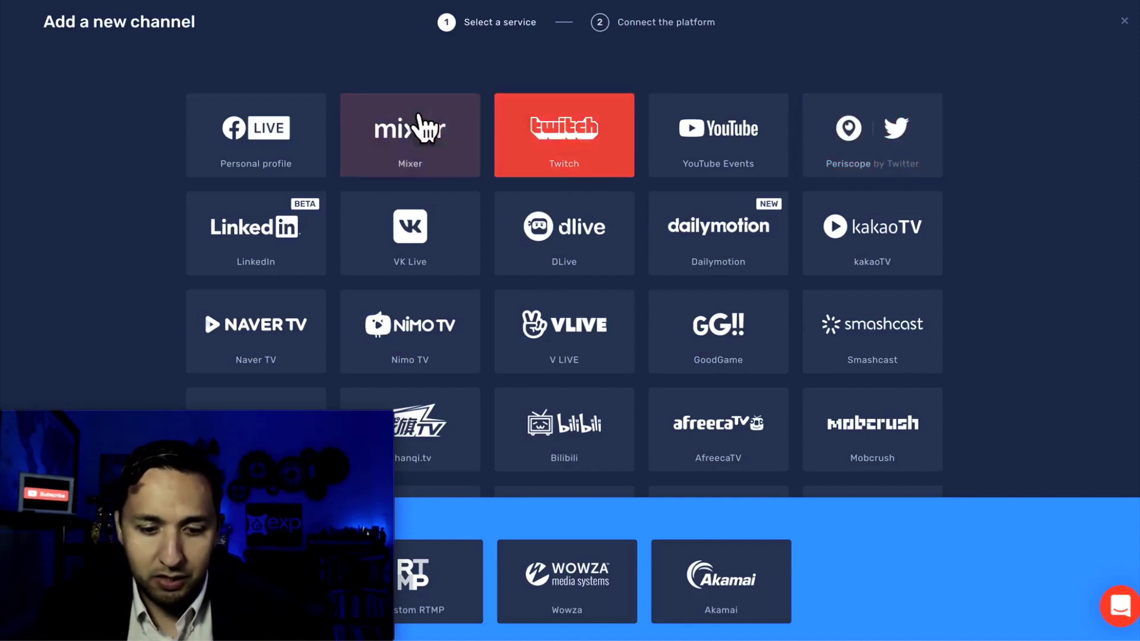
pyautogui.scroll(-1, 953, 224)
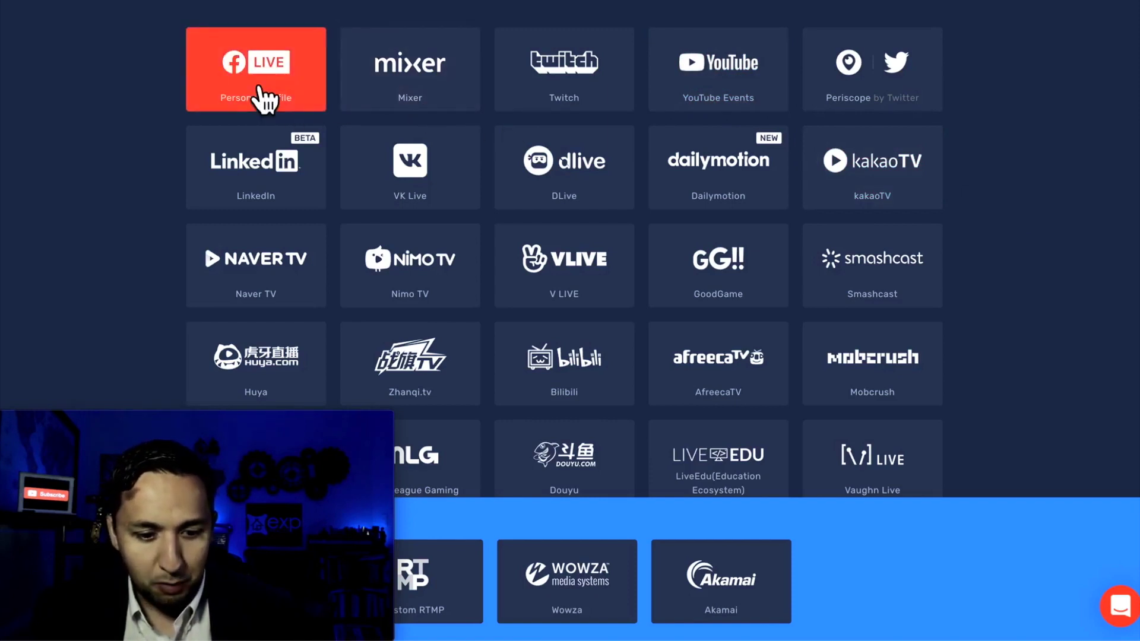
pyautogui.scroll(-1, 264, 101)
pyautogui.scroll(-1, 256, 95)
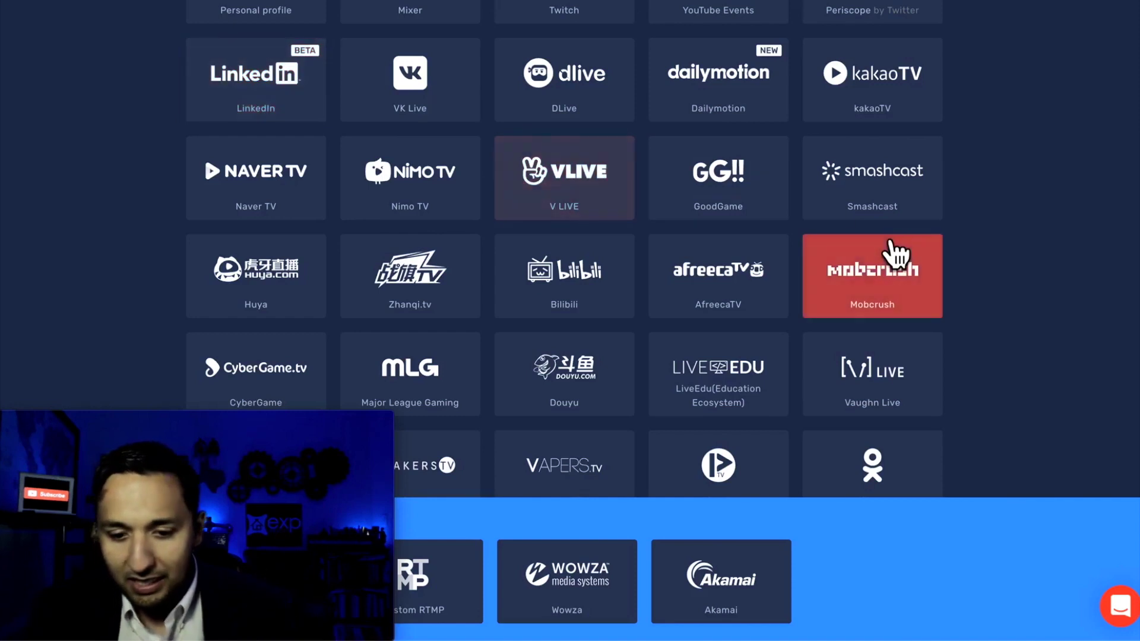
pyautogui.scroll(-2, 897, 254)
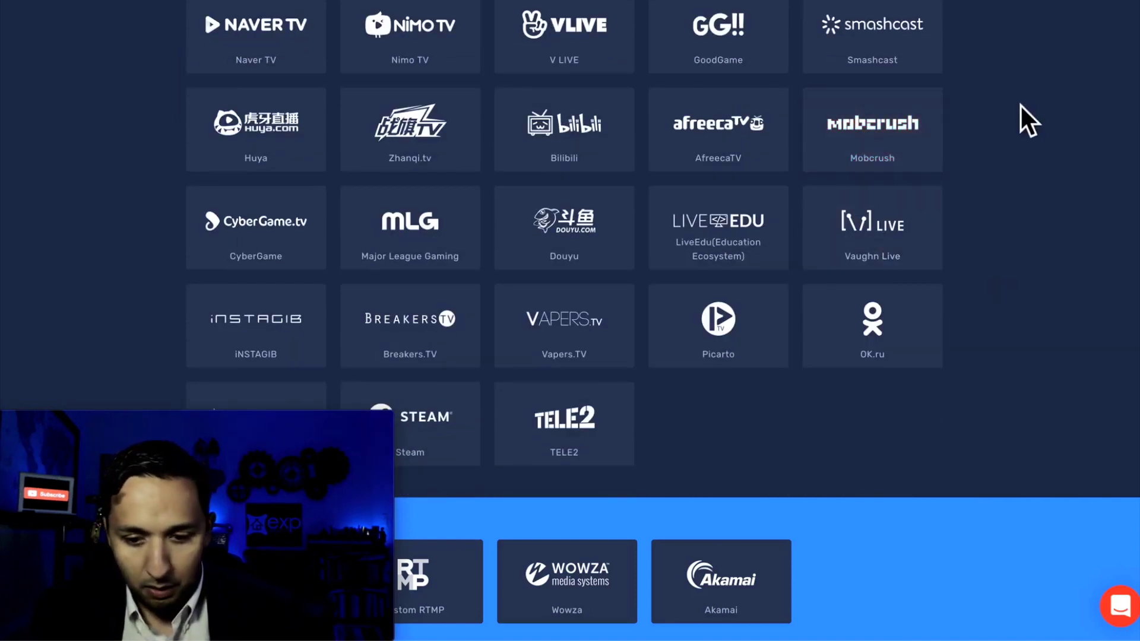
pyautogui.scroll(5, 1020, 104)
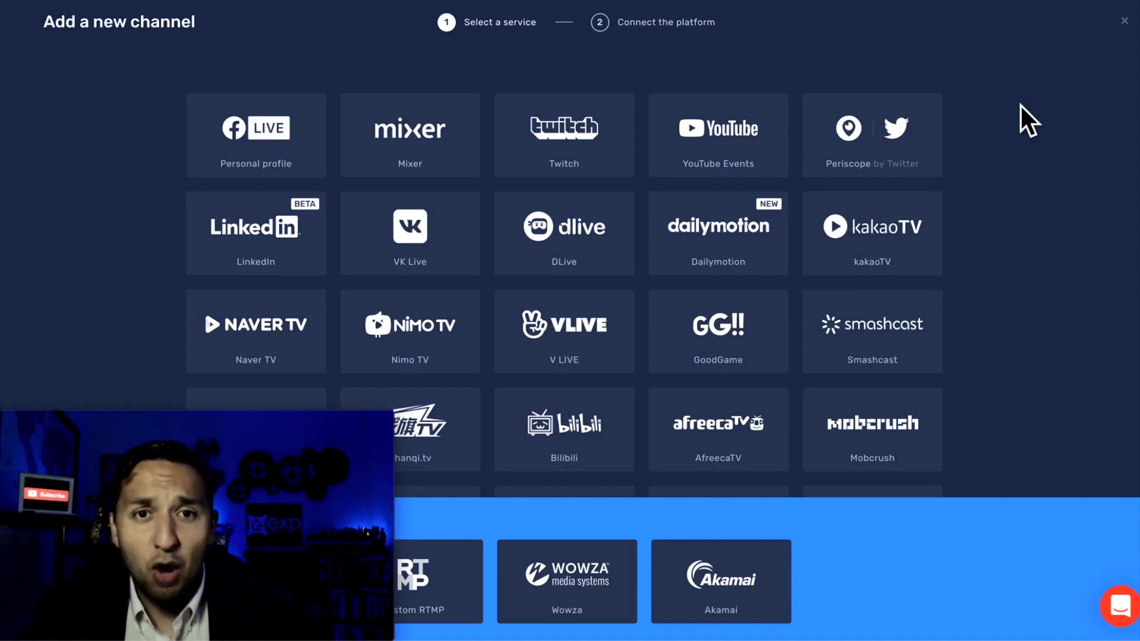
pyautogui.click(731, 155)
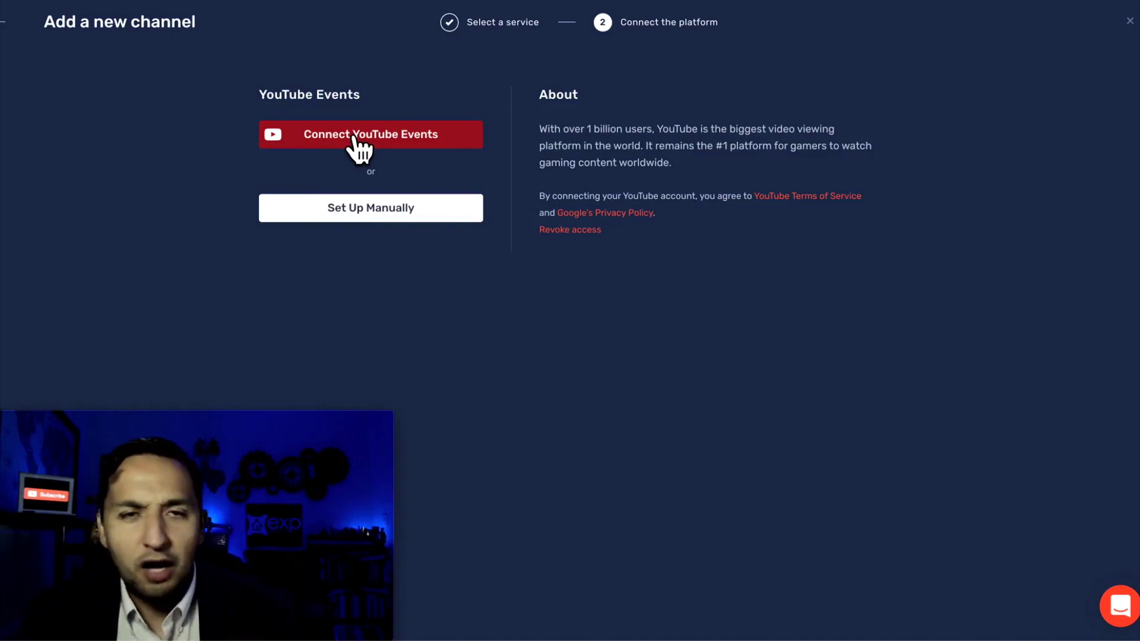
pyautogui.click(6, 31)
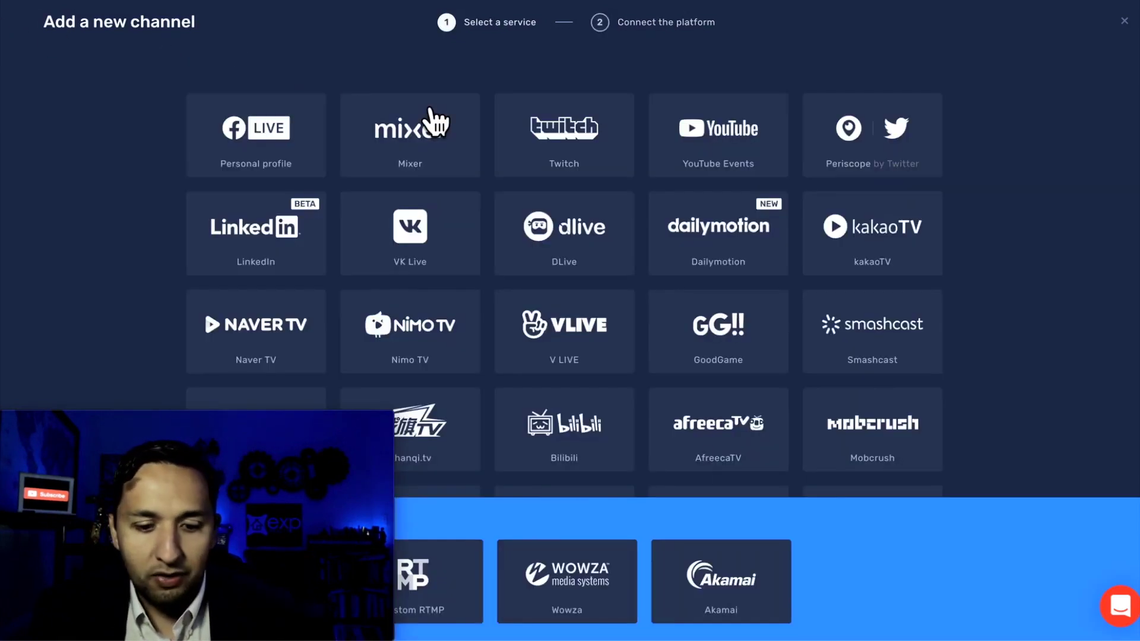
pyautogui.click(235, 143)
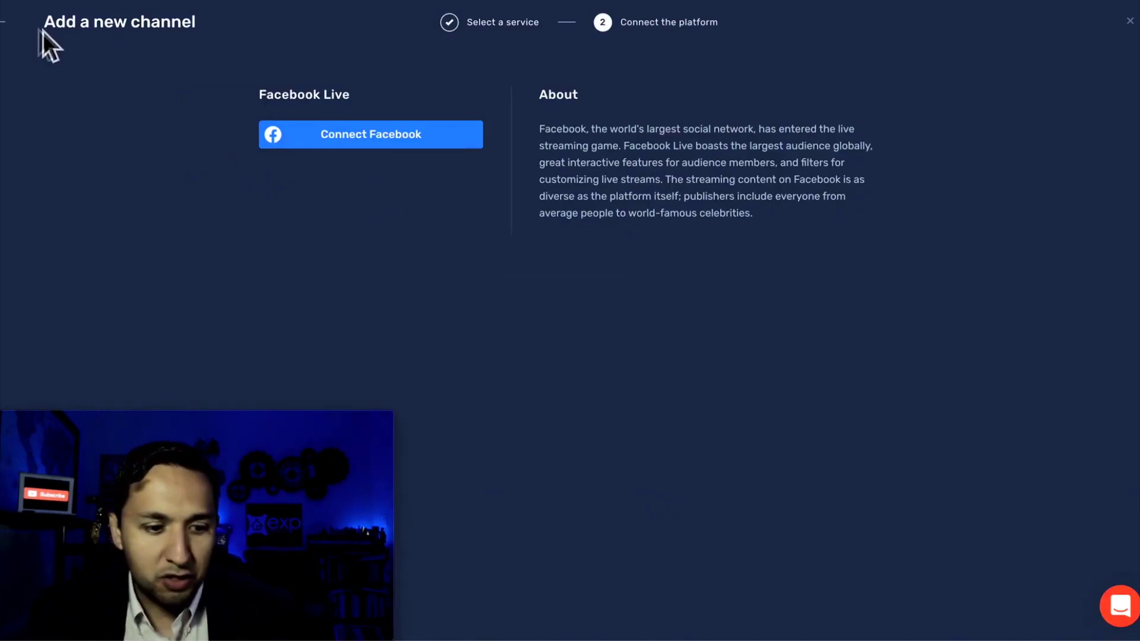
pyautogui.click(5, 27)
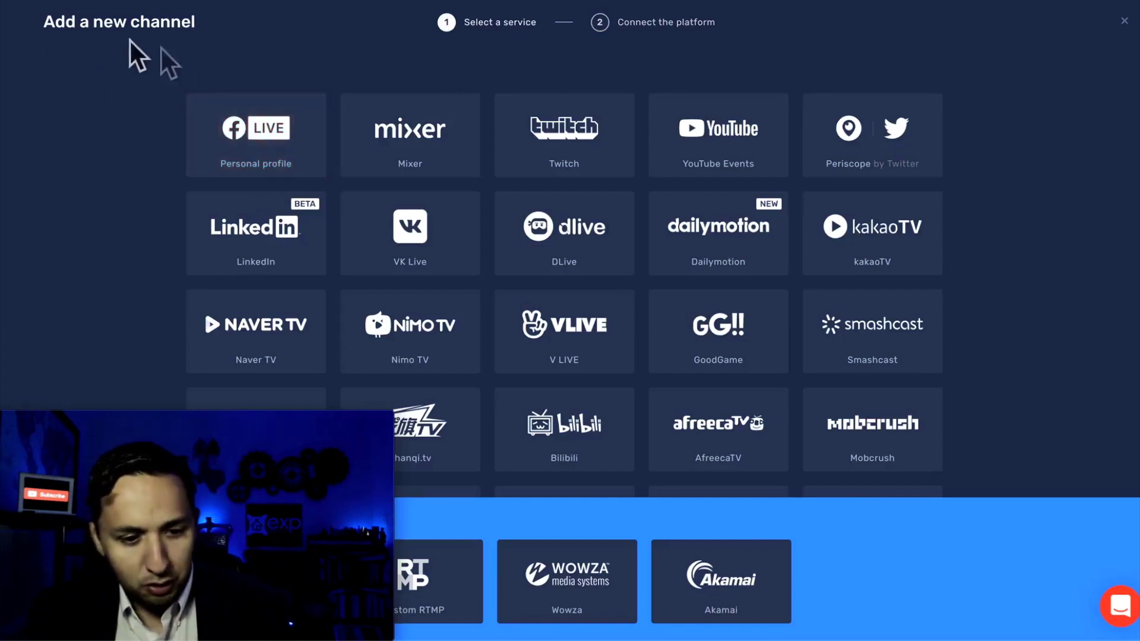
pyautogui.click(5, 26)
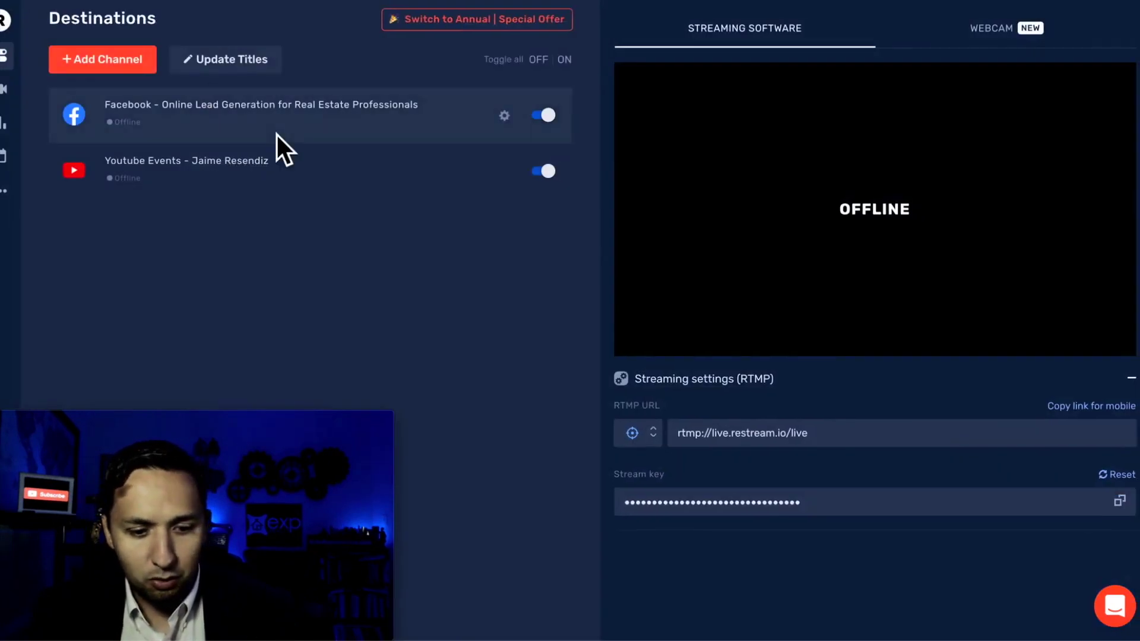
# Confirm Facebook streams to the Online Lead Generation for Real Estate Professionals group, closing without changes
pyautogui.click(505, 114)
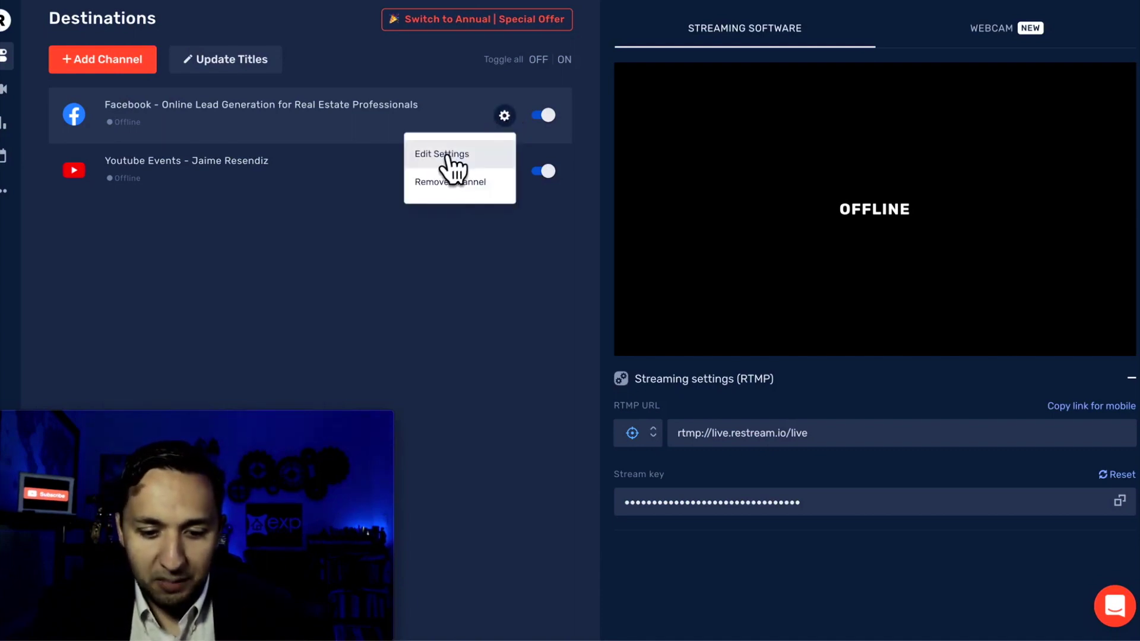
pyautogui.click(453, 161)
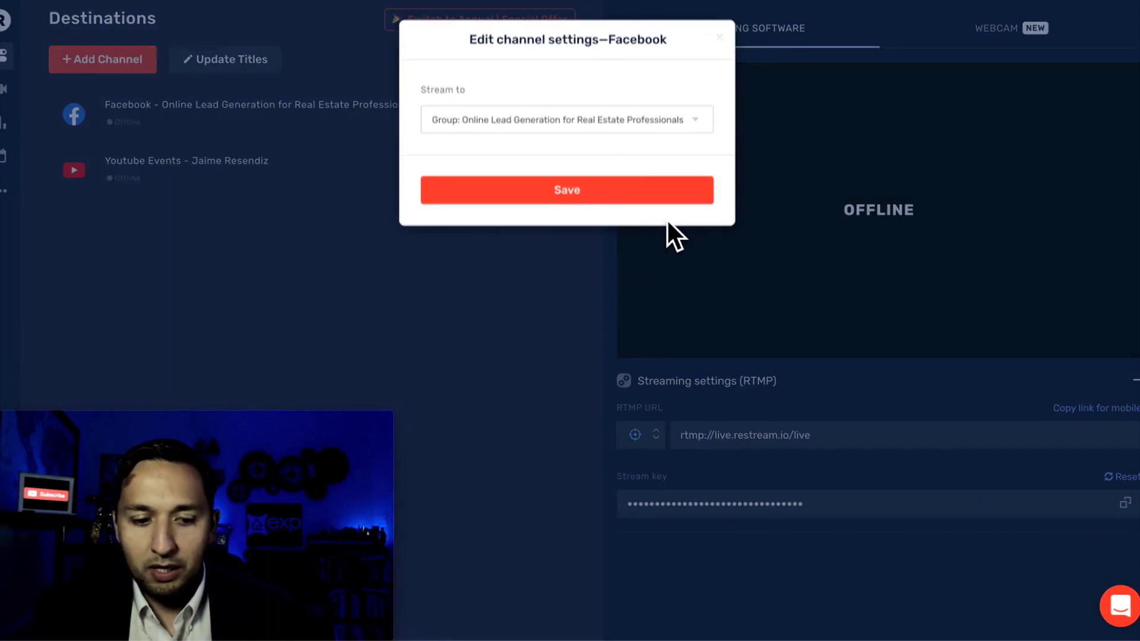
pyautogui.click(570, 127)
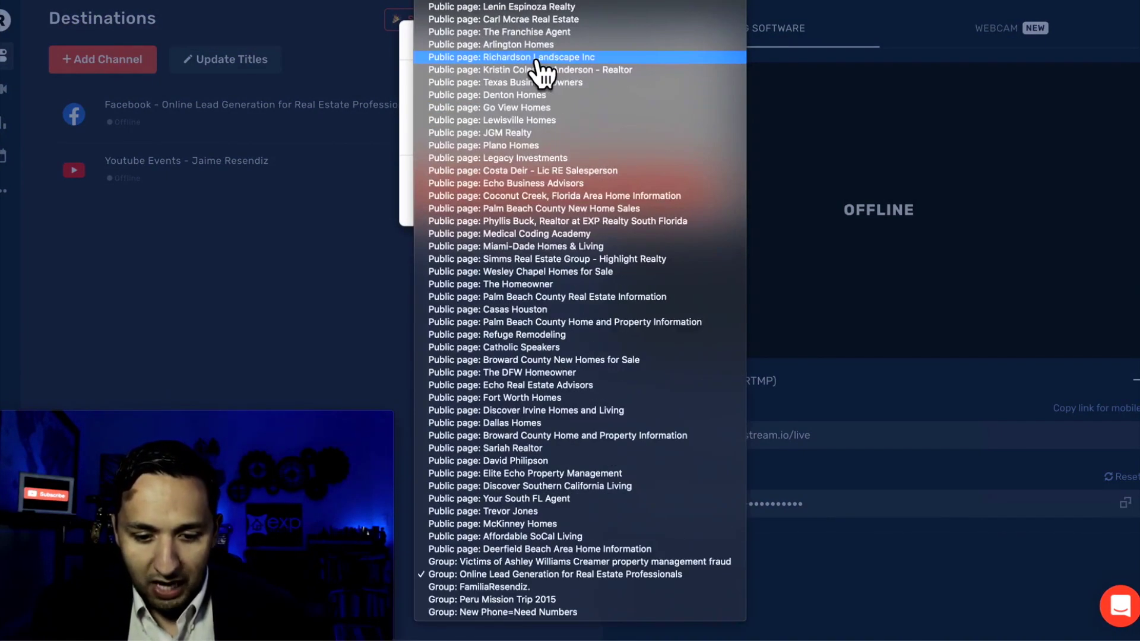
pyautogui.click(496, 574)
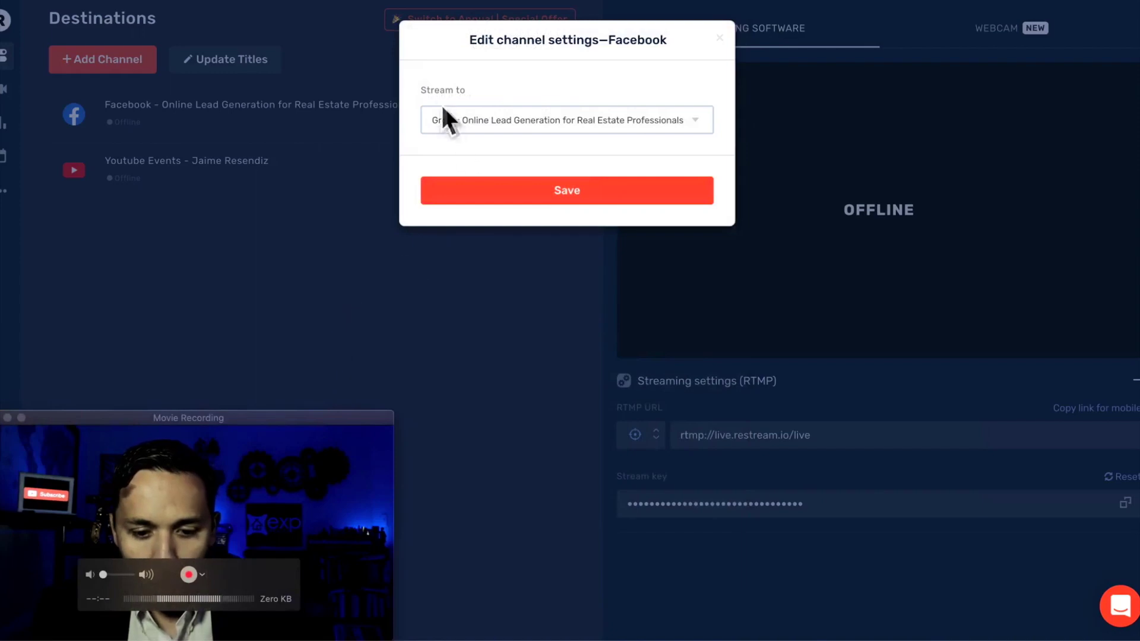
pyautogui.click(441, 519)
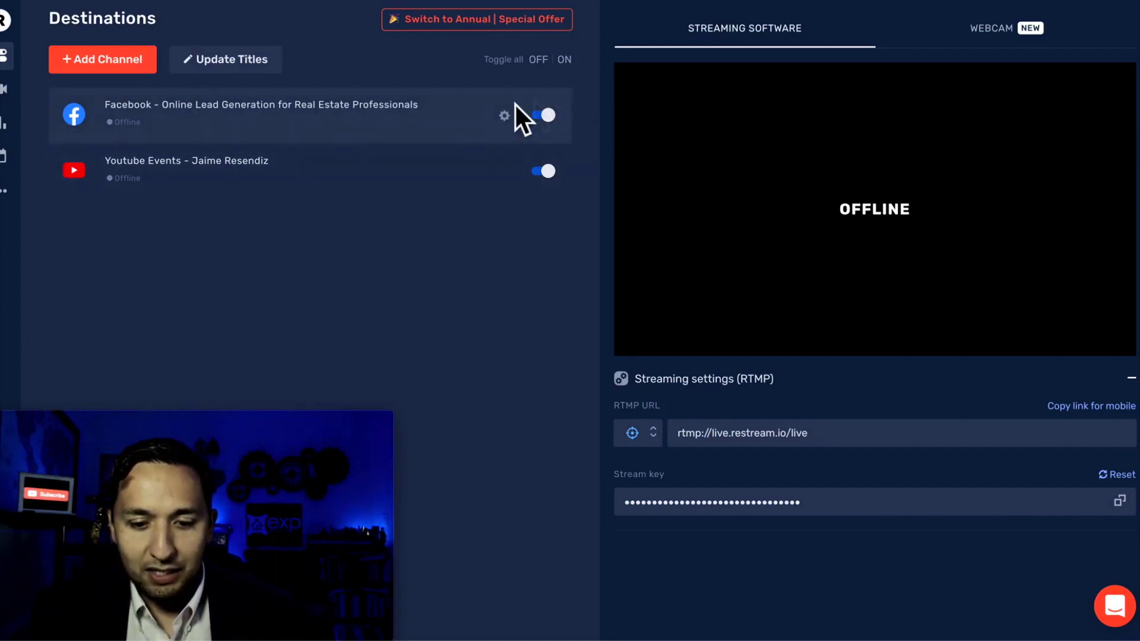
pyautogui.click(515, 131)
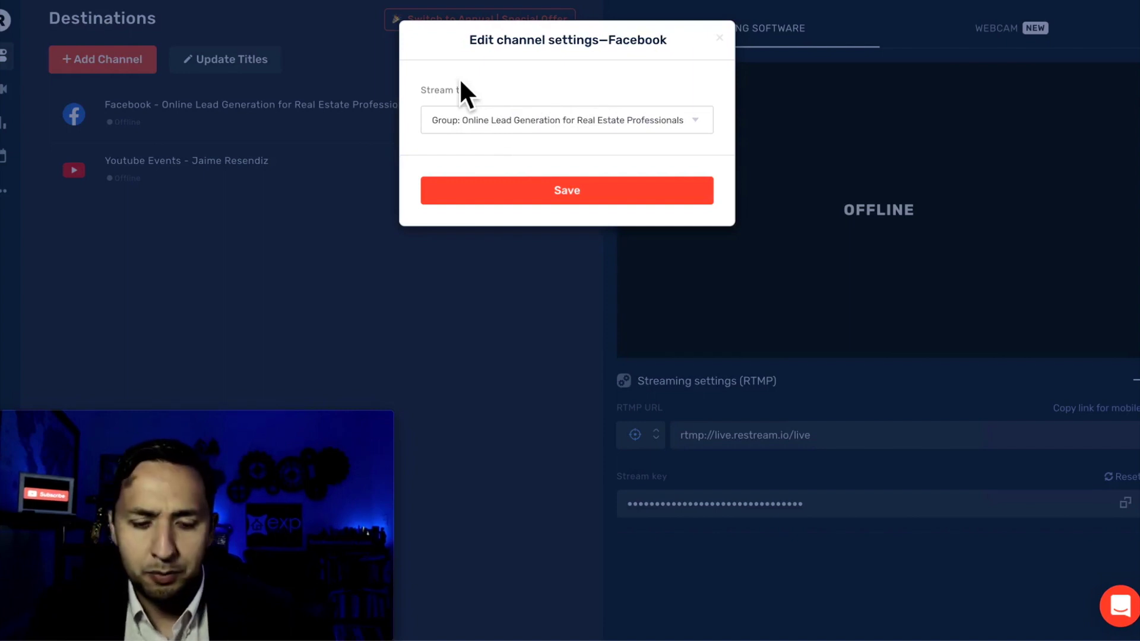
pyautogui.click(319, 184)
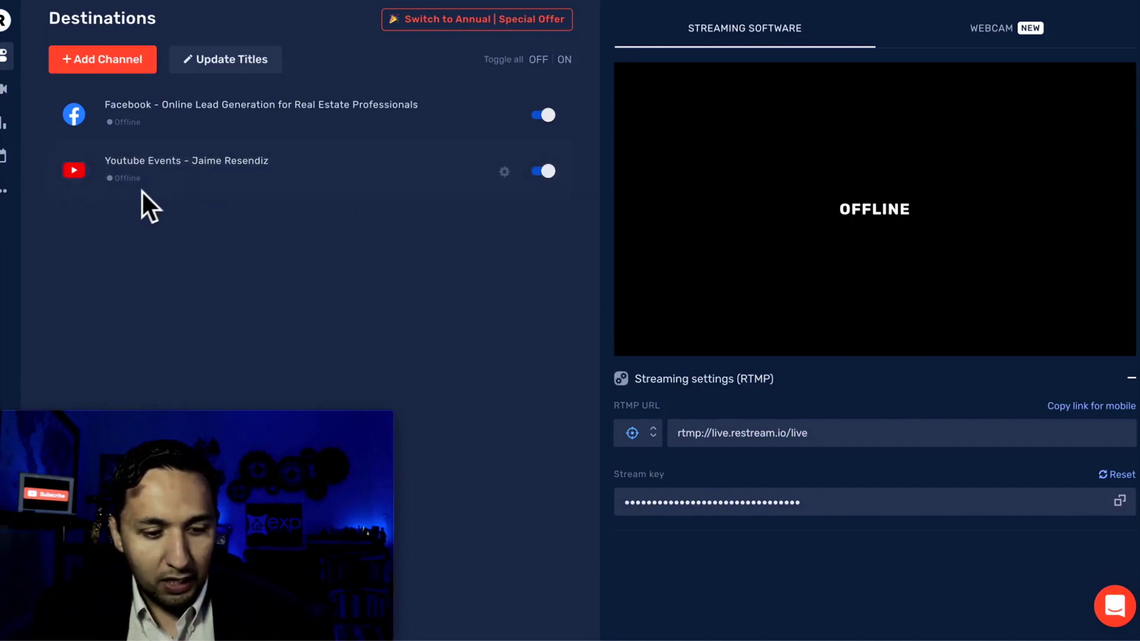
# Save the YouTube Events channel settings (Primary Youtube server, new event, Education category)
pyautogui.click(505, 172)
pyautogui.click(461, 211)
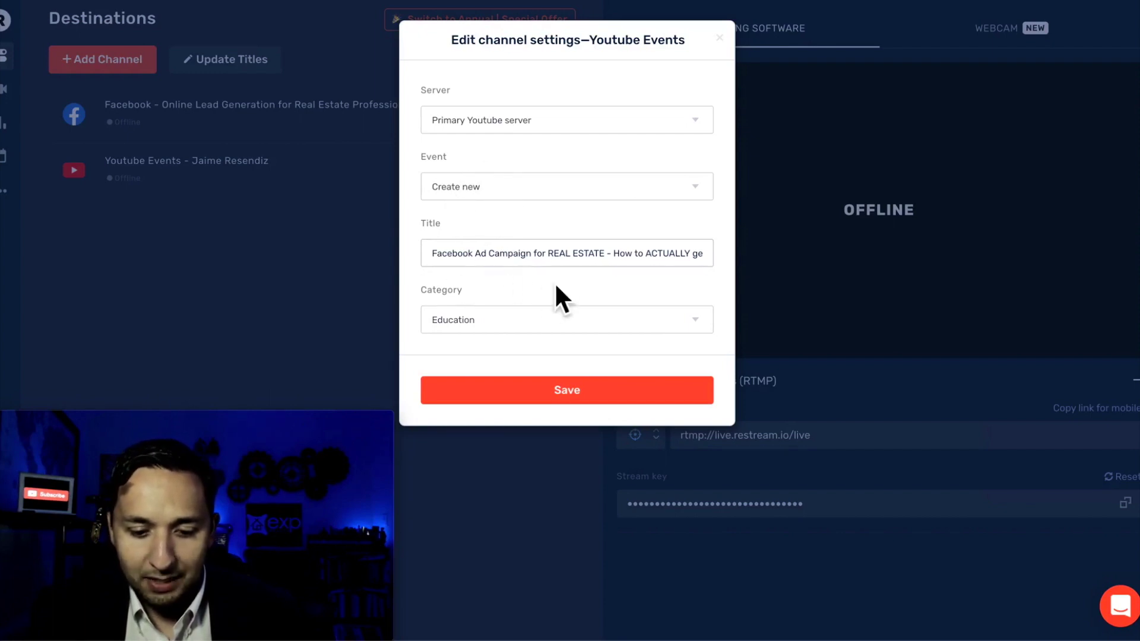
pyautogui.click(519, 401)
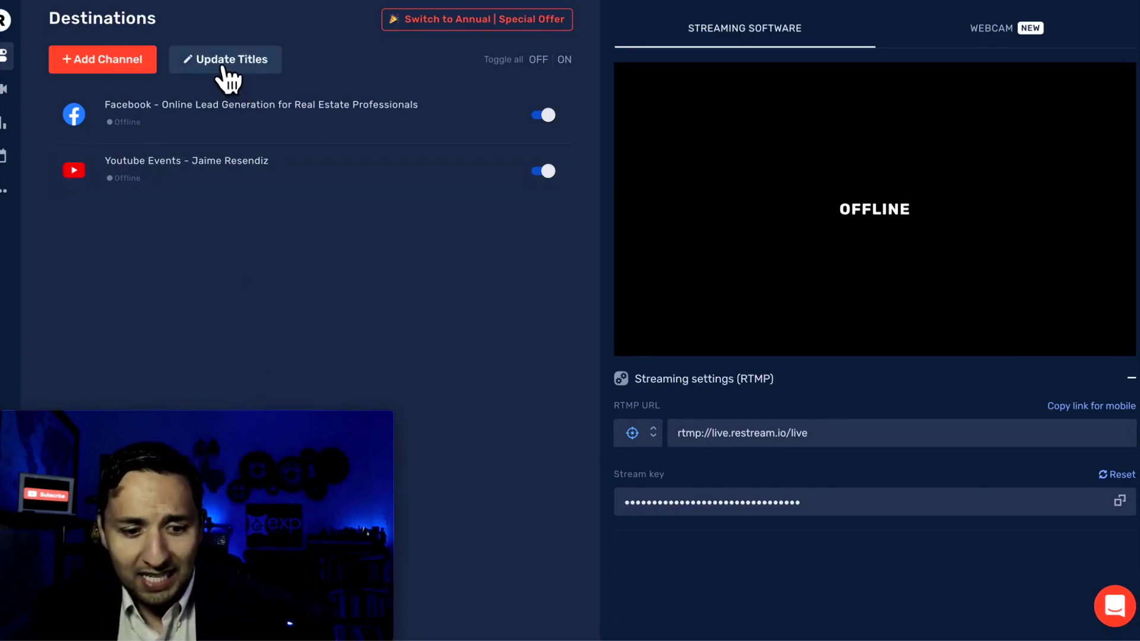
# Review the shared stream title under Update Titles, then copy the RTMP URL rtmp://live.restream.io/live
pyautogui.click(217, 65)
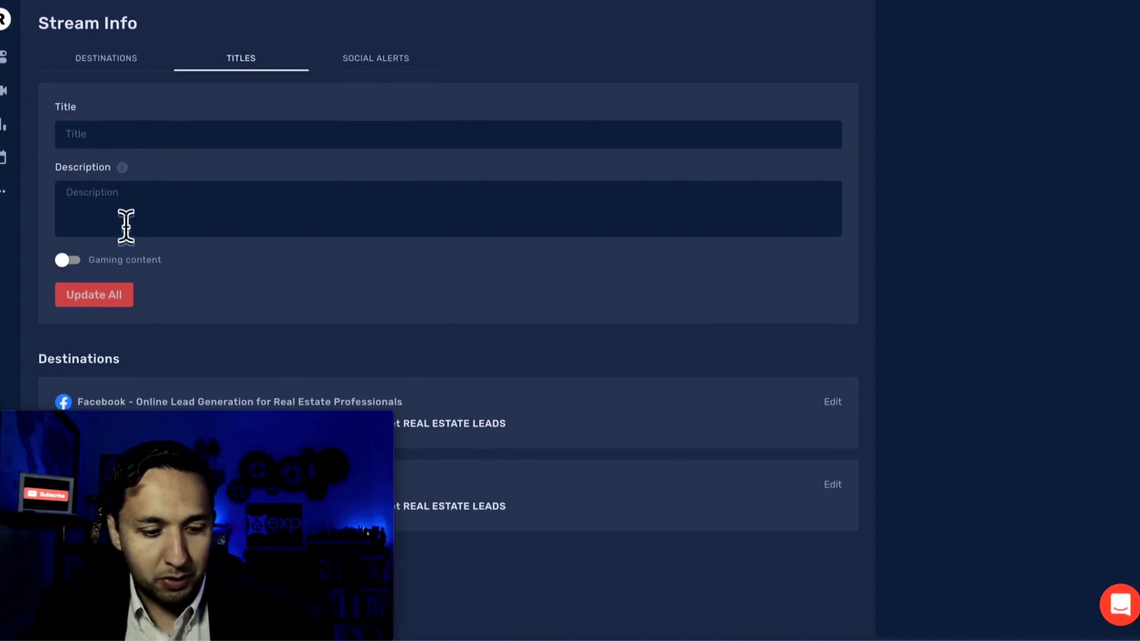
pyautogui.moveTo(243, 424); pyautogui.dragTo(1010, 432)
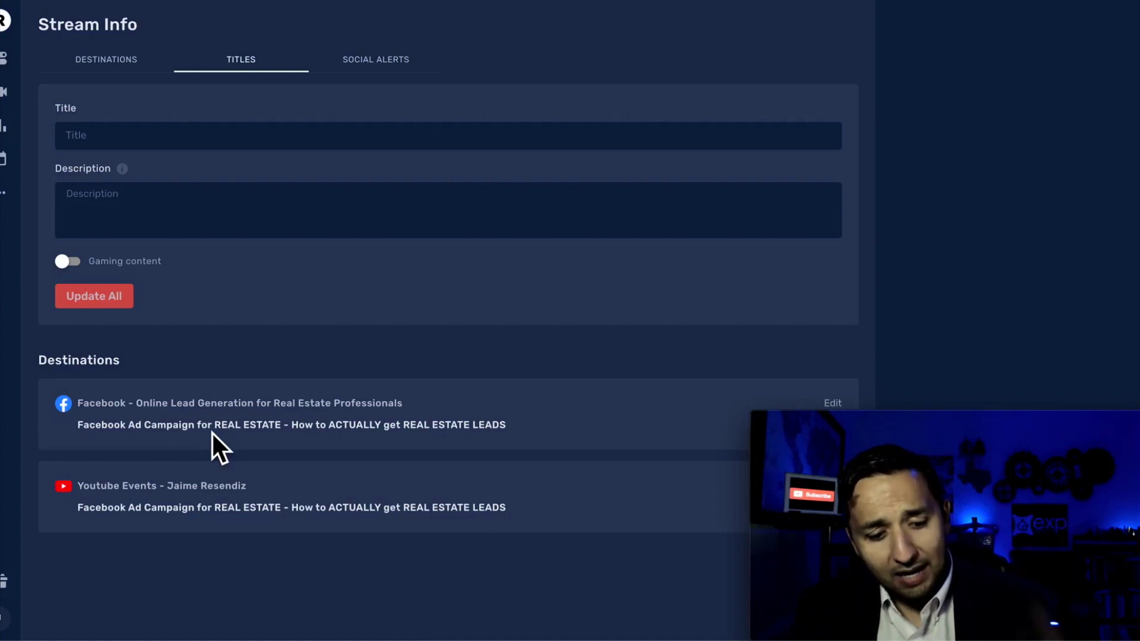
pyautogui.click(113, 76)
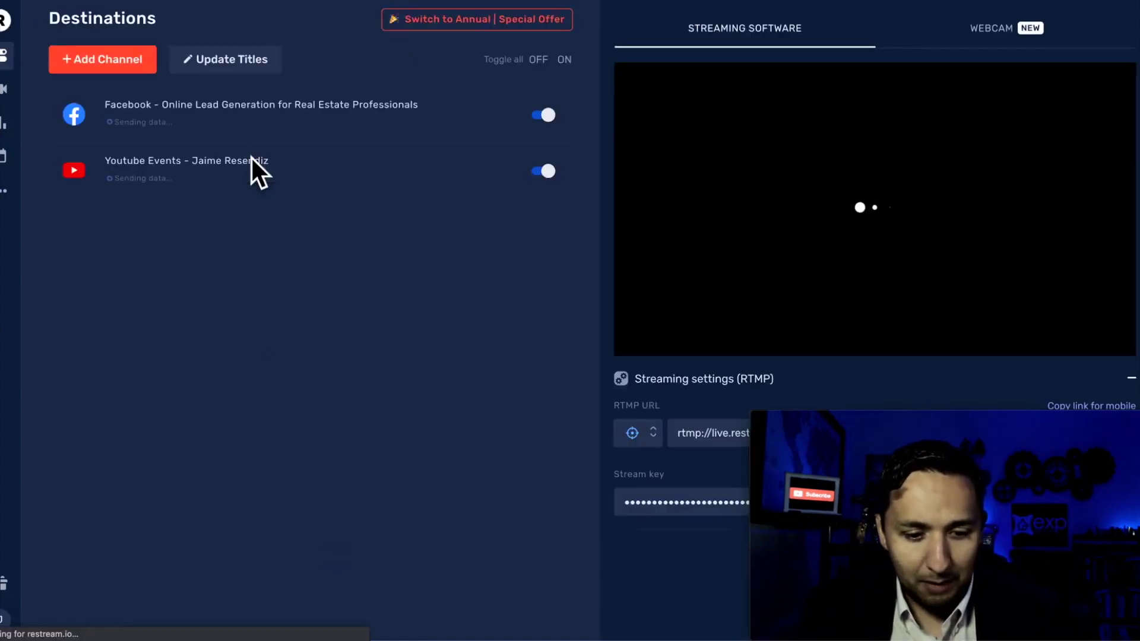
pyautogui.moveTo(1012, 419); pyautogui.dragTo(251, 421)
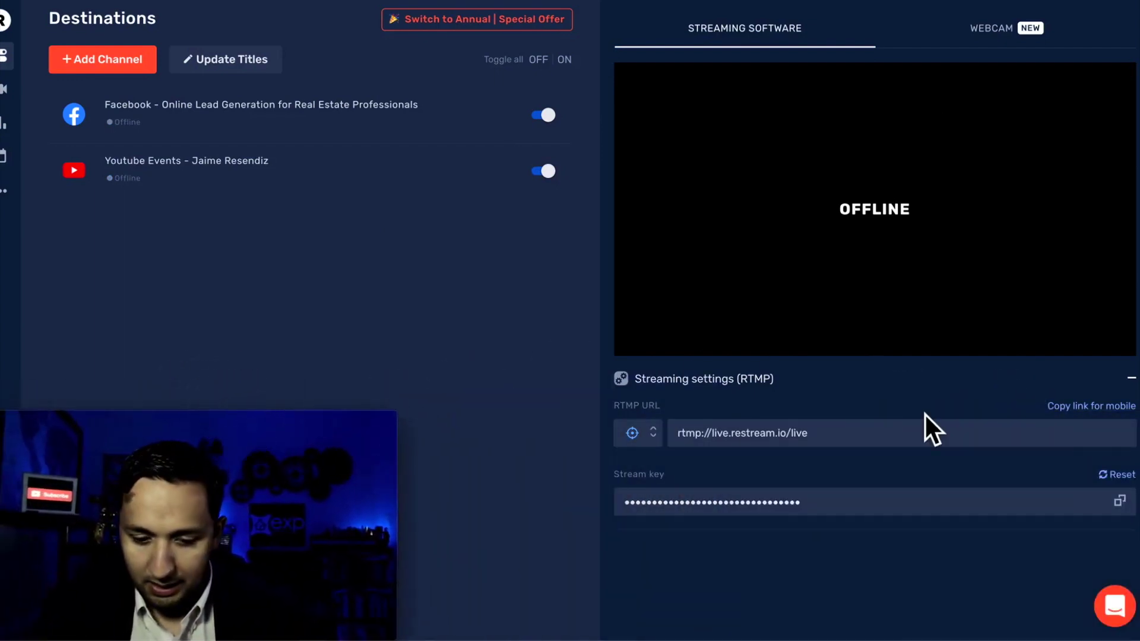
pyautogui.click(757, 443)
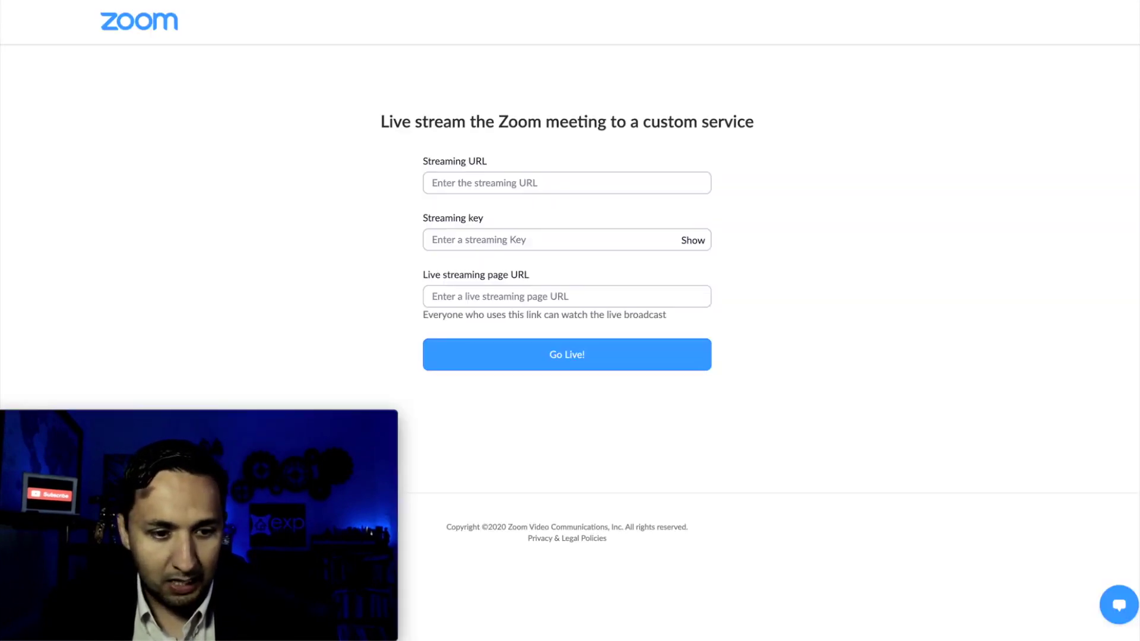
# Paste rtmp://live.restream.io/live as Zoom's Streaming URL and the copied Restream stream key as Streaming key
pyautogui.click(534, 183)
pyautogui.press('super+v')
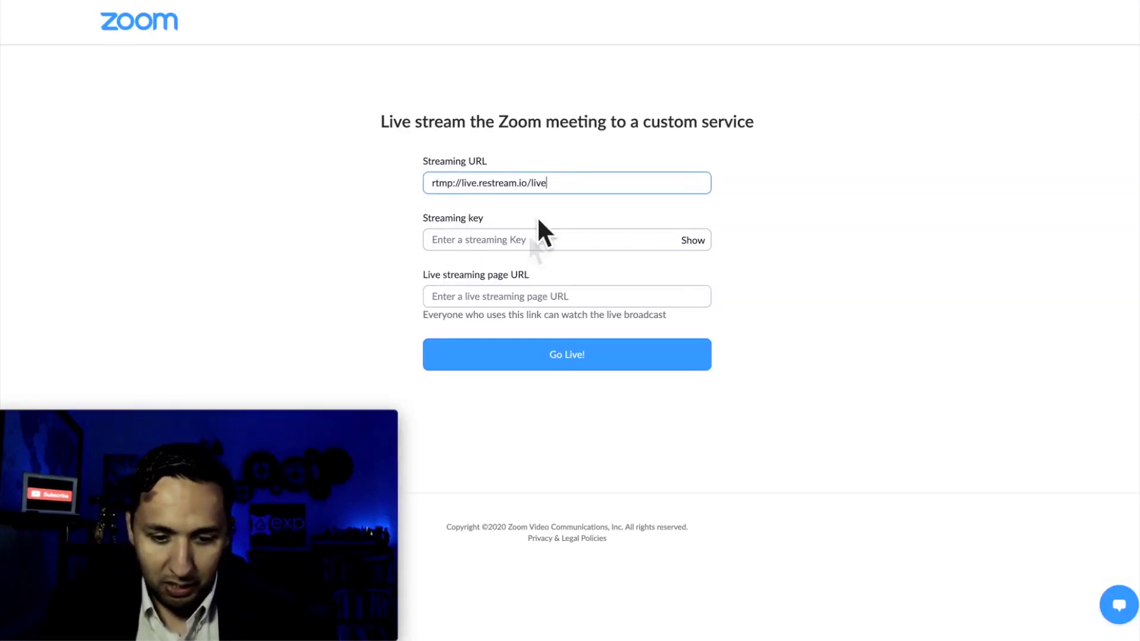
pyautogui.click(496, 244)
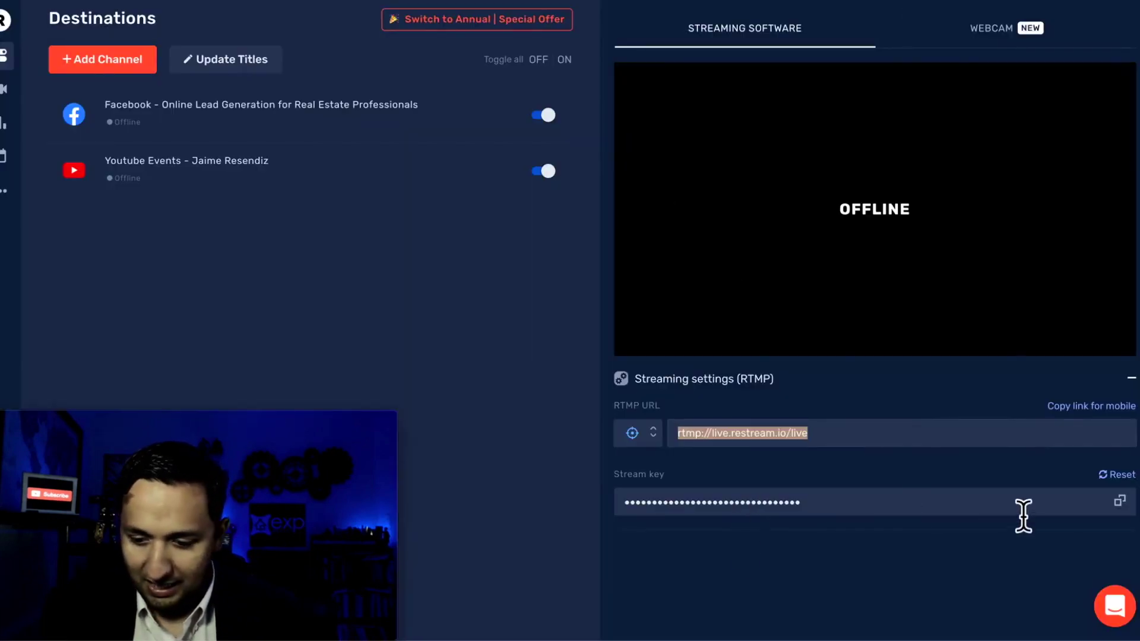
pyautogui.click(1120, 501)
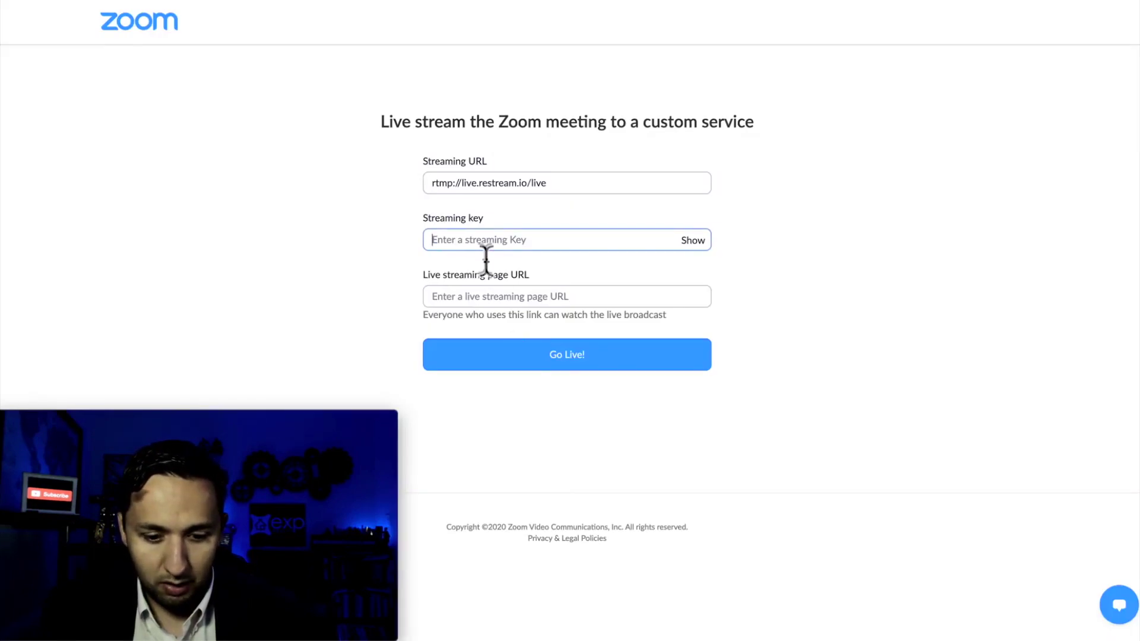
pyautogui.click(465, 305)
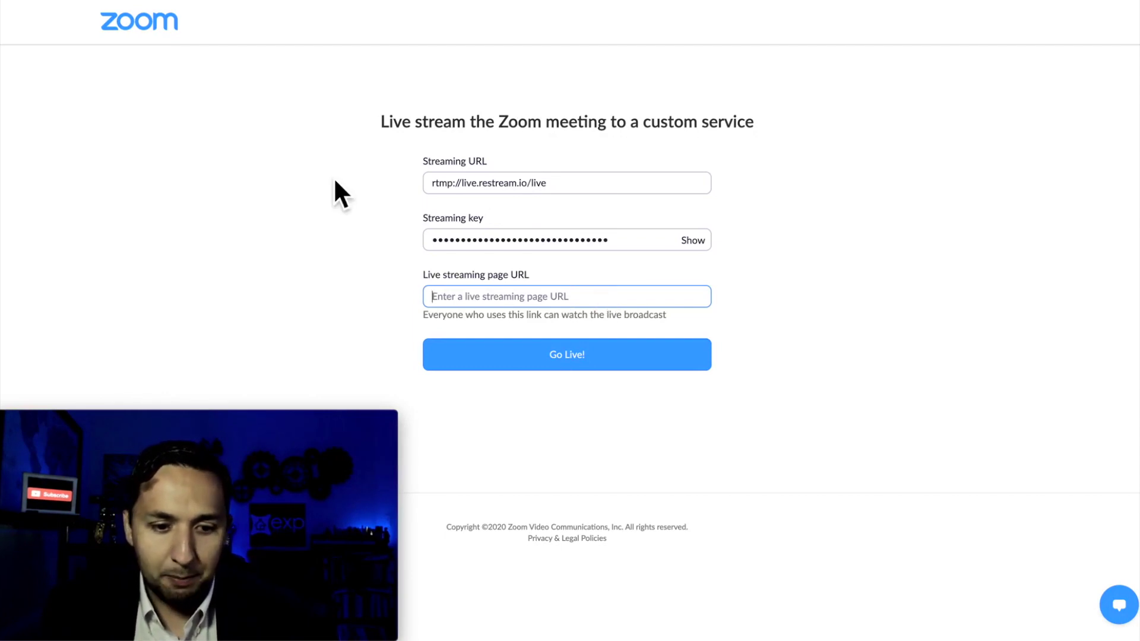
# Bring the Zoom Meeting window back to the front via Mission Control
pyautogui.hotkey('ctrl', 'Up')
pyautogui.click(656, 343)
pyautogui.hotkey('ctrl', 'Up')
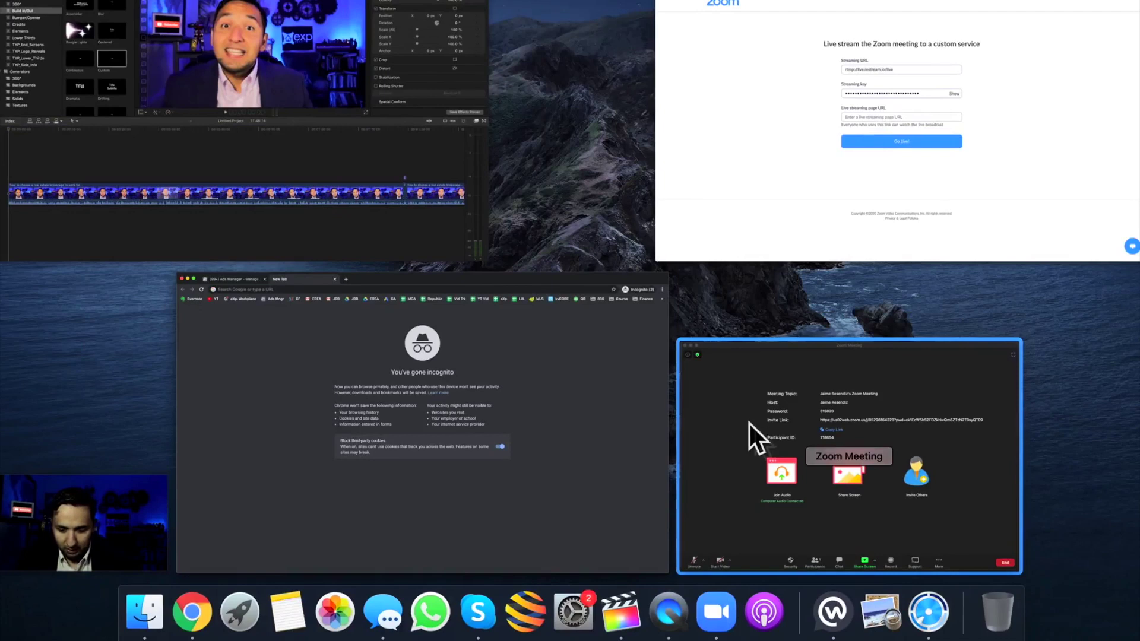
pyautogui.click(749, 423)
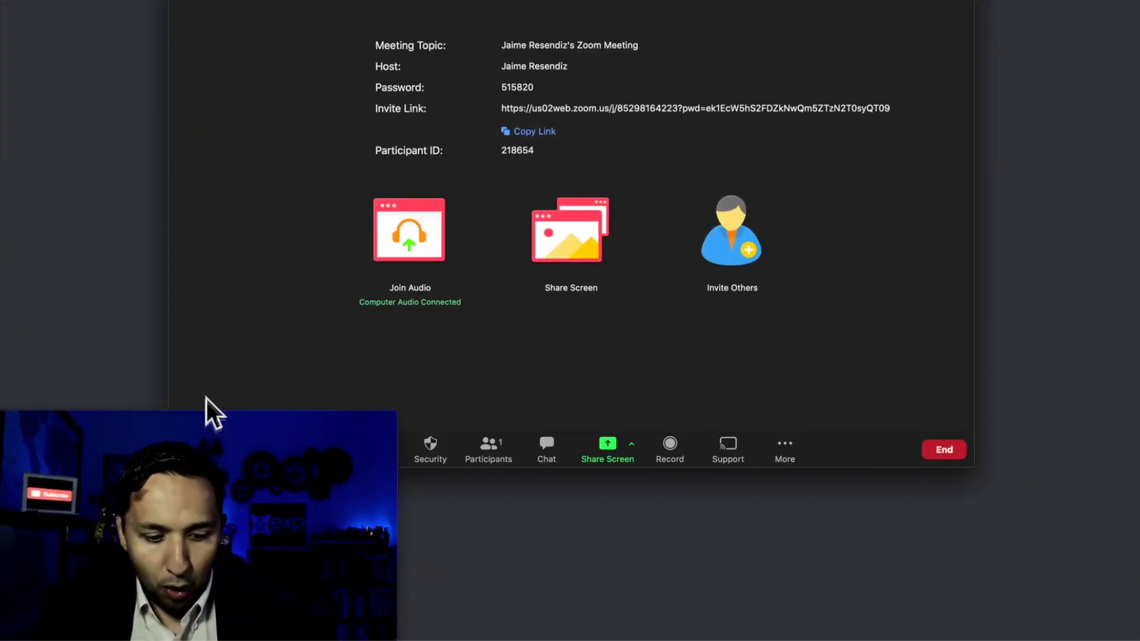
pyautogui.moveTo(198, 433)
pyautogui.mouseDown()
pyautogui.moveTo(262, 306)
pyautogui.moveTo(249, 402)
pyautogui.moveTo(198, 400)
pyautogui.moveTo(198, 412)
pyautogui.mouseUp()
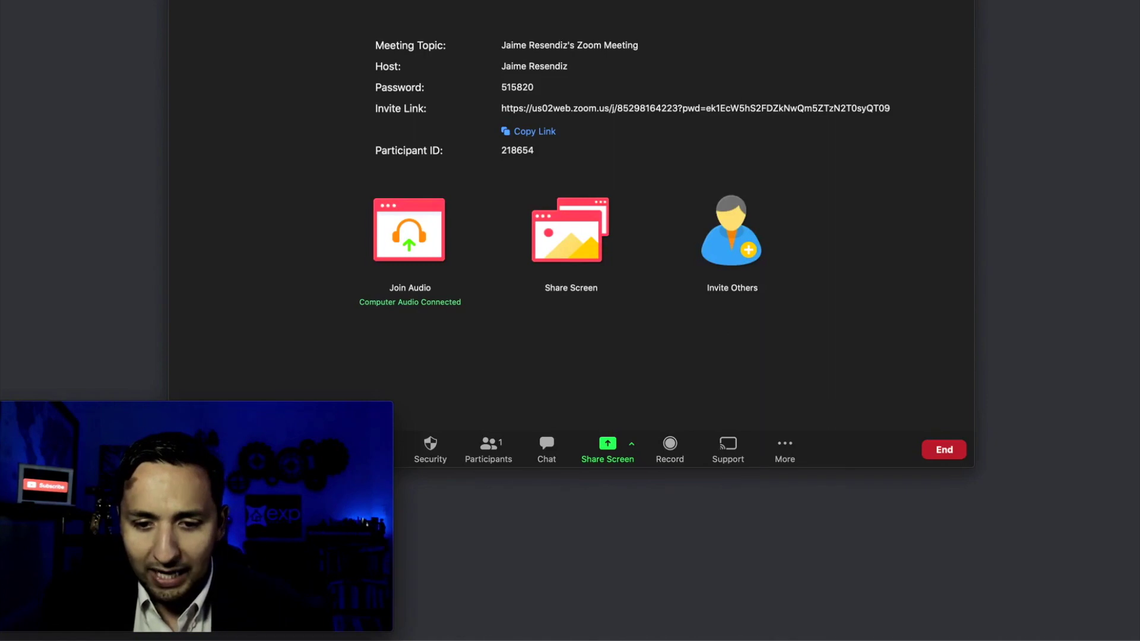
pyautogui.moveTo(842, 453)
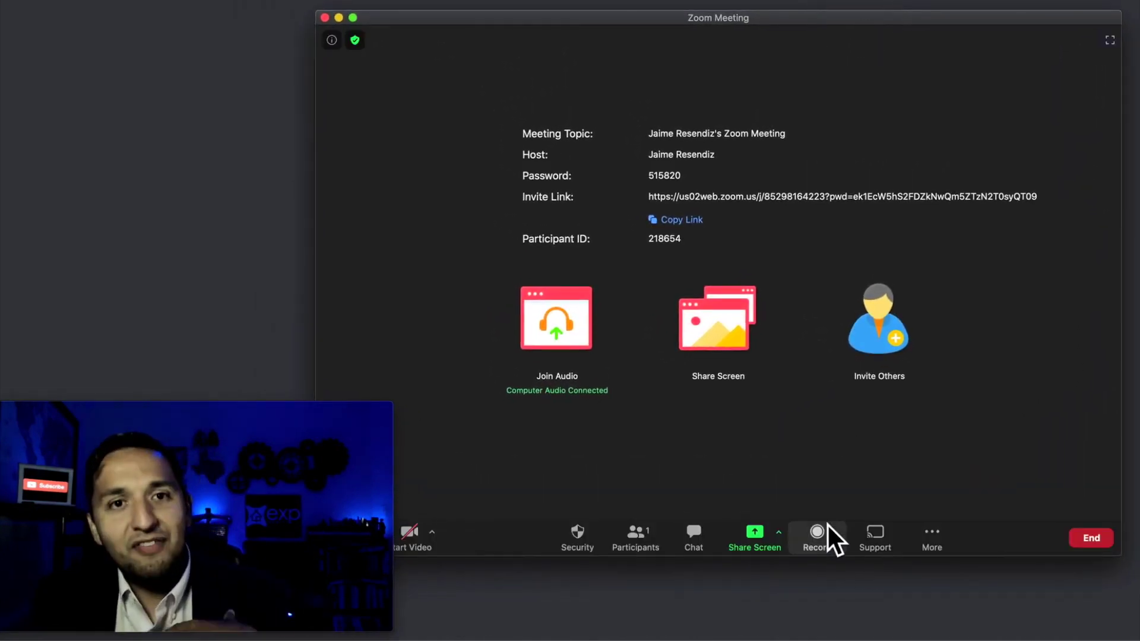